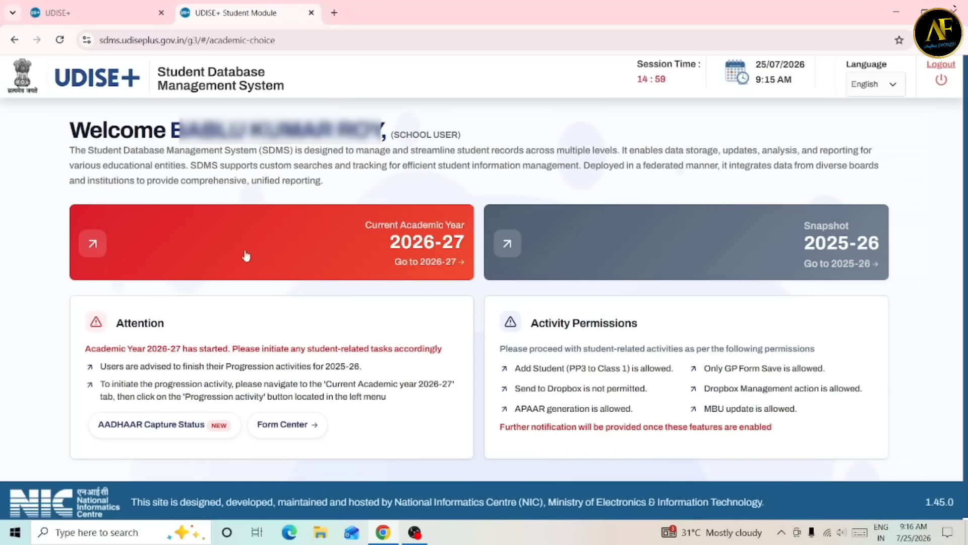
Open the current academic year 2026-27 and dismiss the transition and School Information notices.
left_click(261, 241)
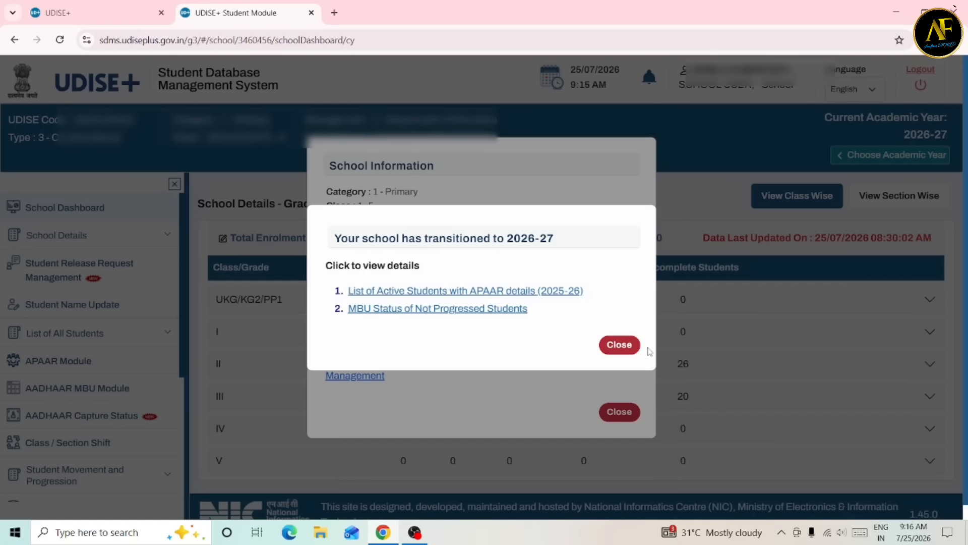
left_click(622, 346)
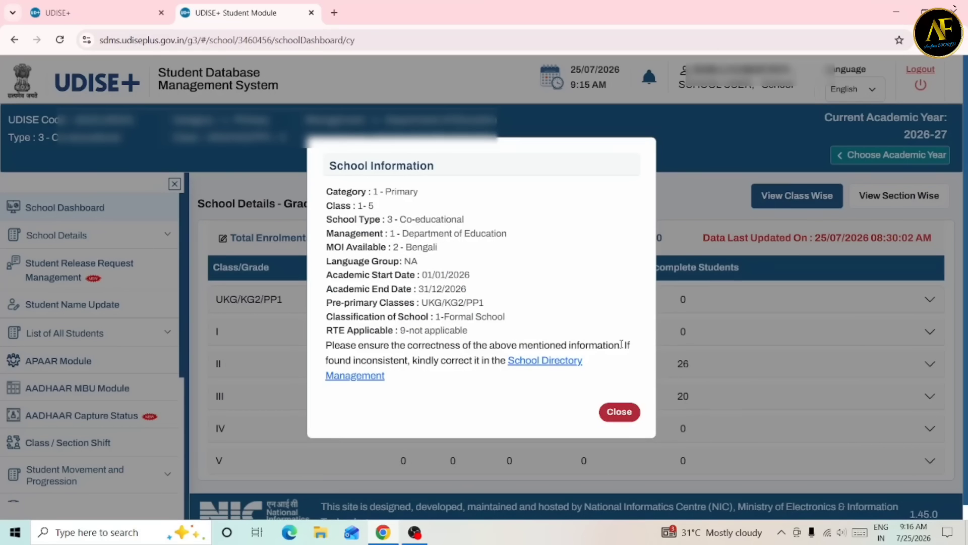
left_click(618, 412)
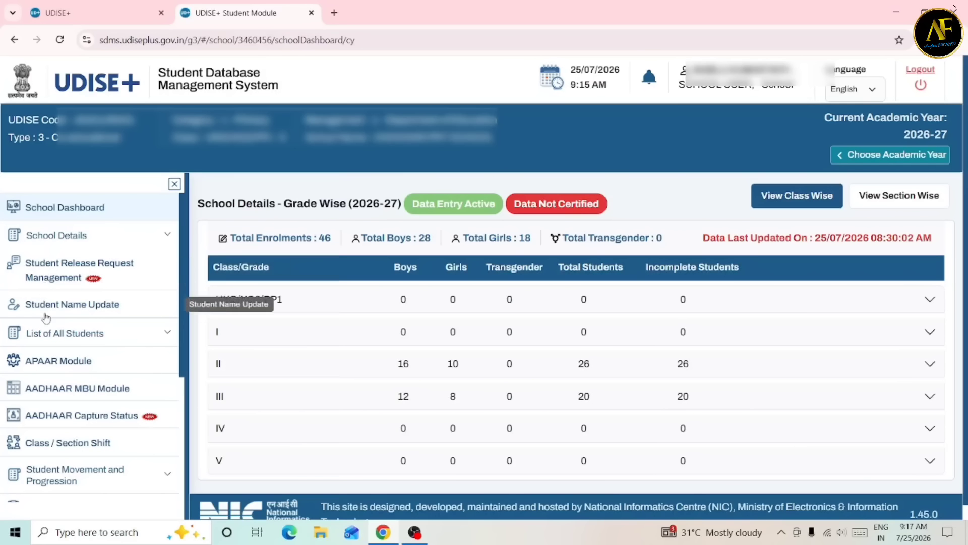
Open the Progression Activity page for entering students' progression details, under Student Movement and Progression.
scroll(71, 401, "down", 1)
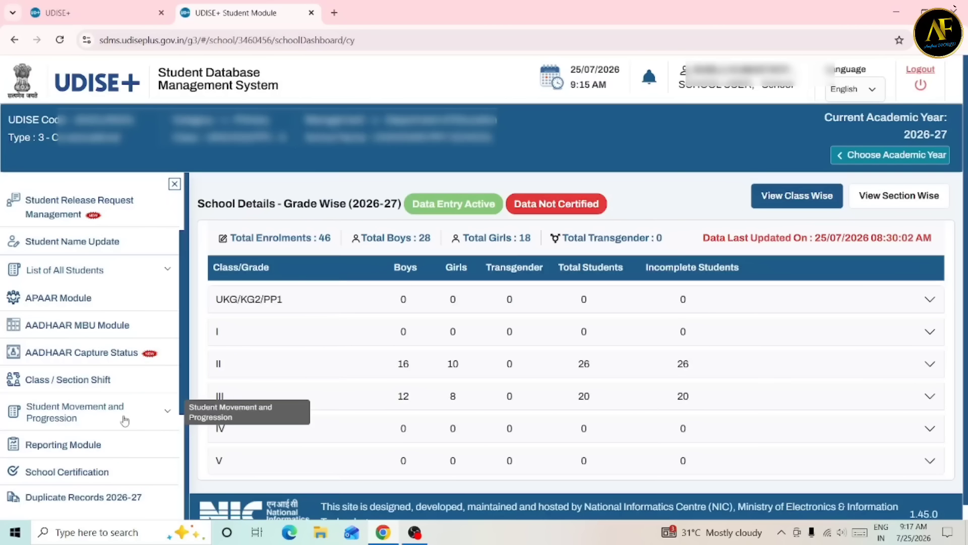
scroll(93, 417, "down", 2)
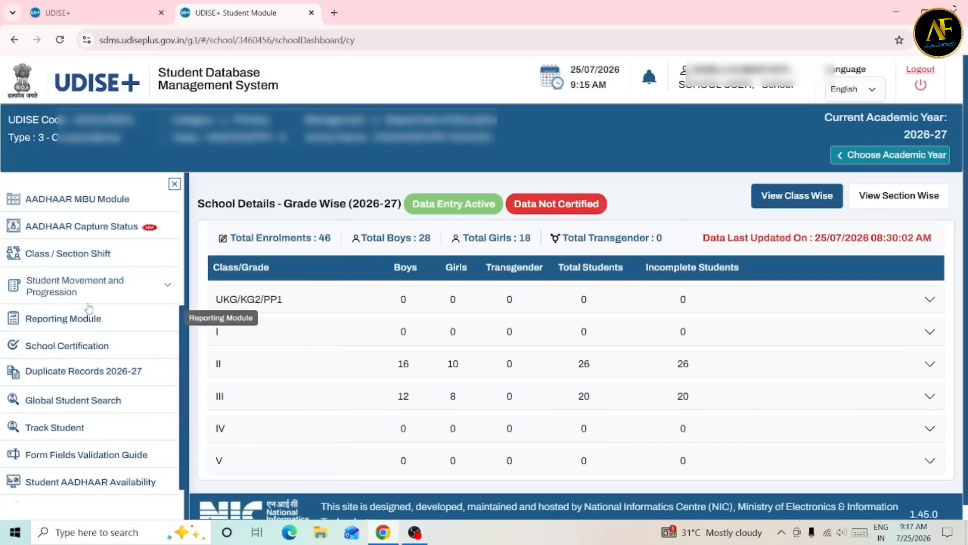
left_click(82, 287)
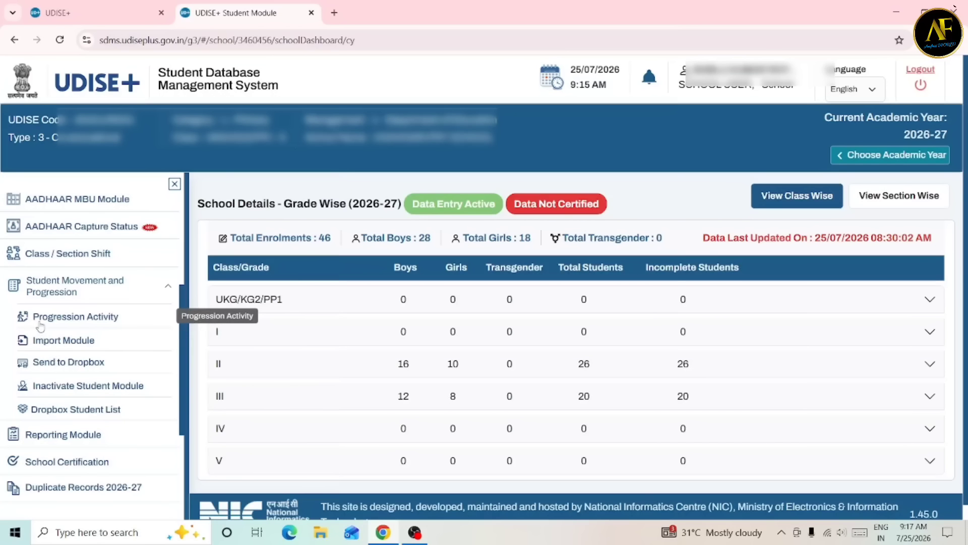
left_click(101, 319)
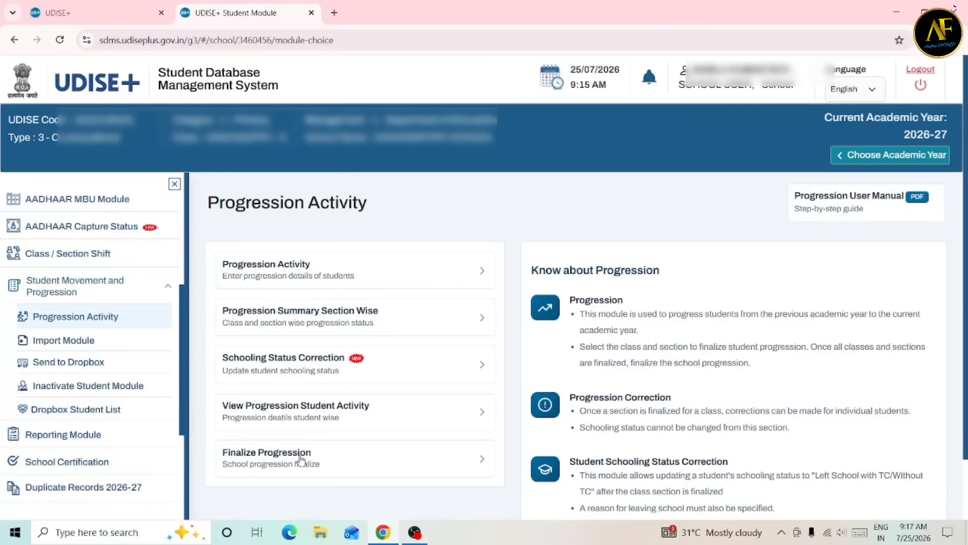
left_click(327, 272)
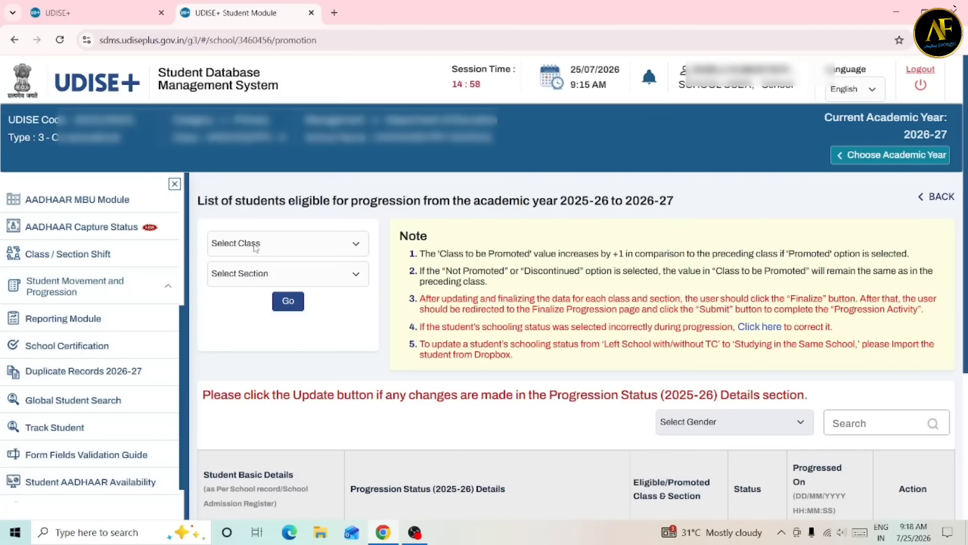
List the students eligible for progression in class UKG/KG2/PP1, section A.
left_click(256, 247)
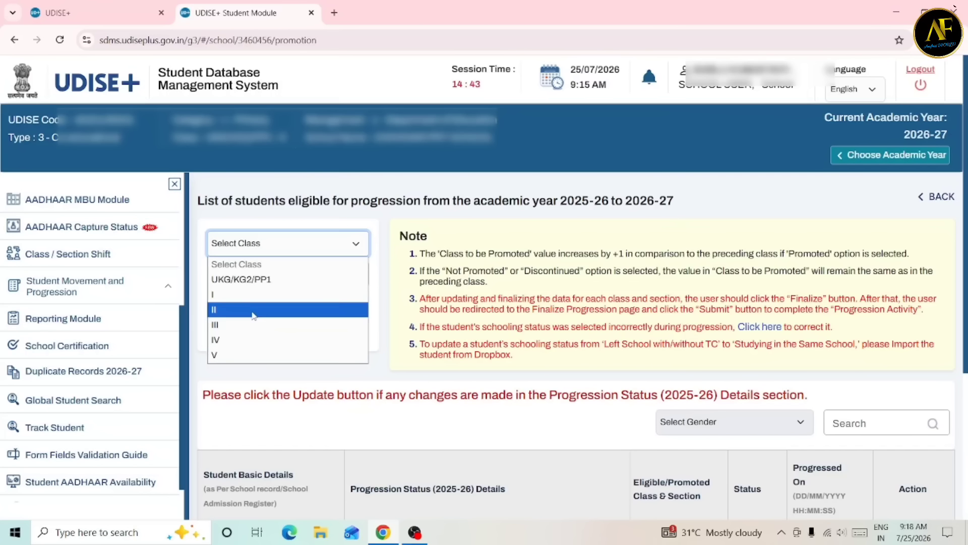
left_click(283, 279)
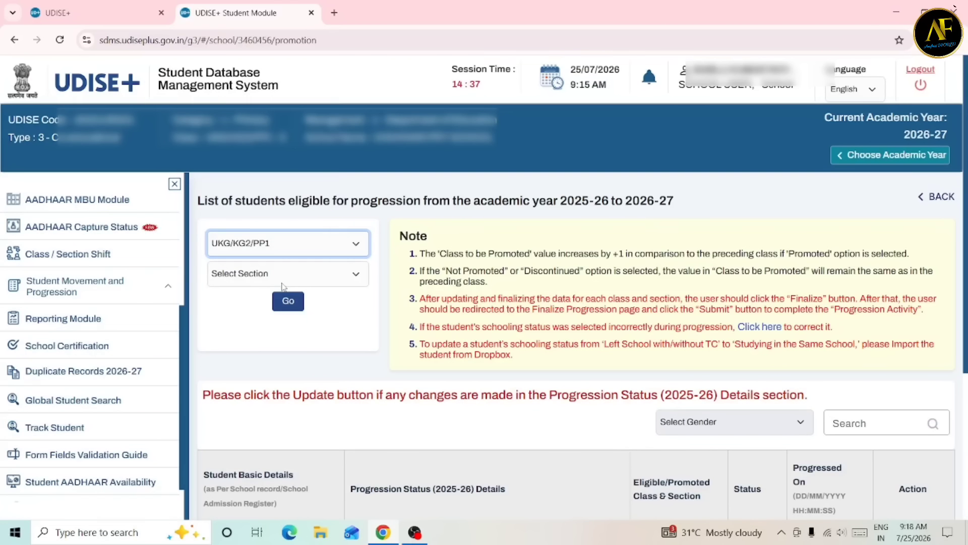
left_click(244, 279)
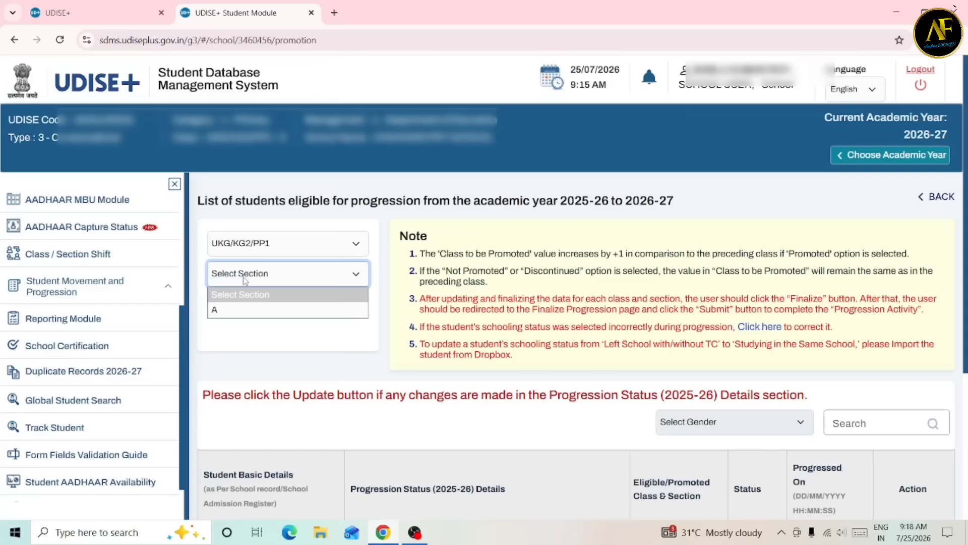
left_click(247, 309)
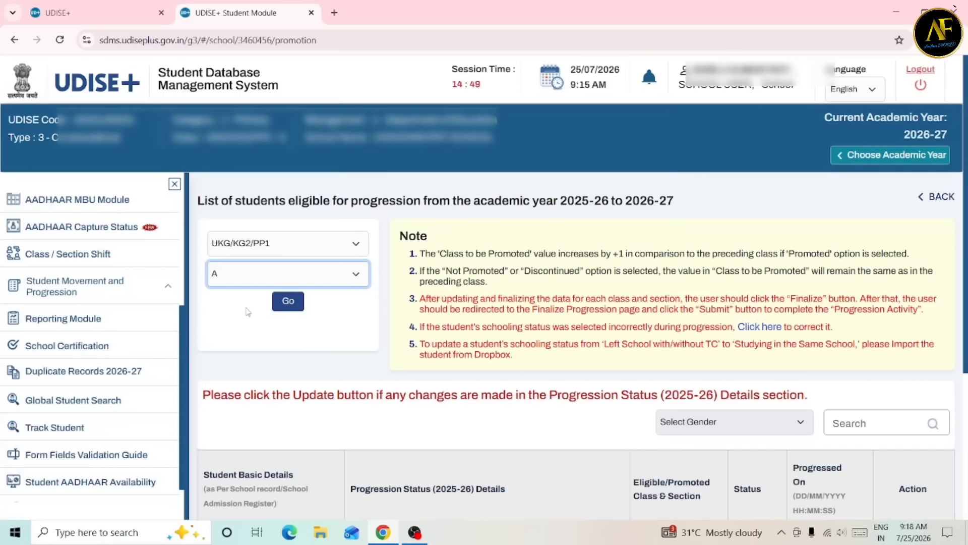
left_click(285, 305)
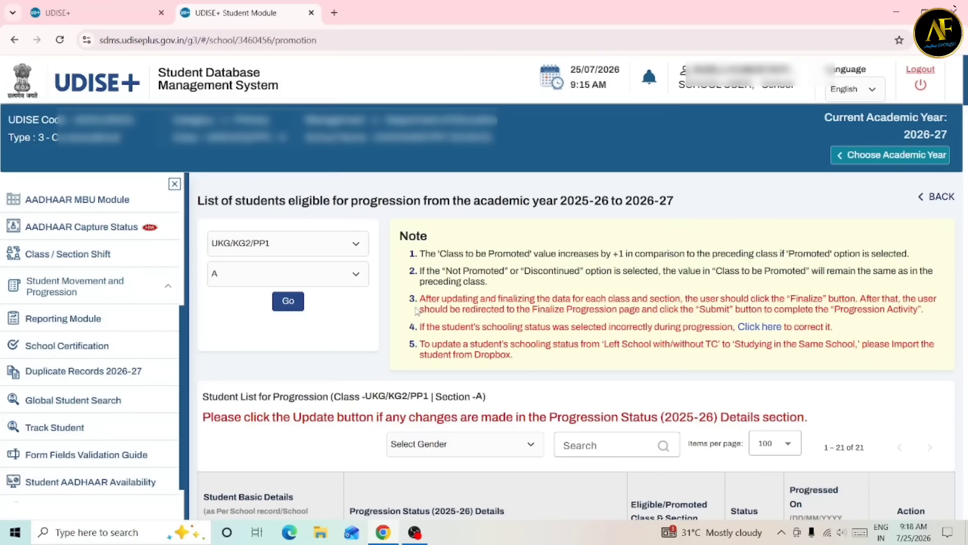
Fill in the first student's progression as Promoted/Passed, 87% marks, 187 days attended, and schooling status Studying in Same School.
scroll(416, 310, "down", 6)
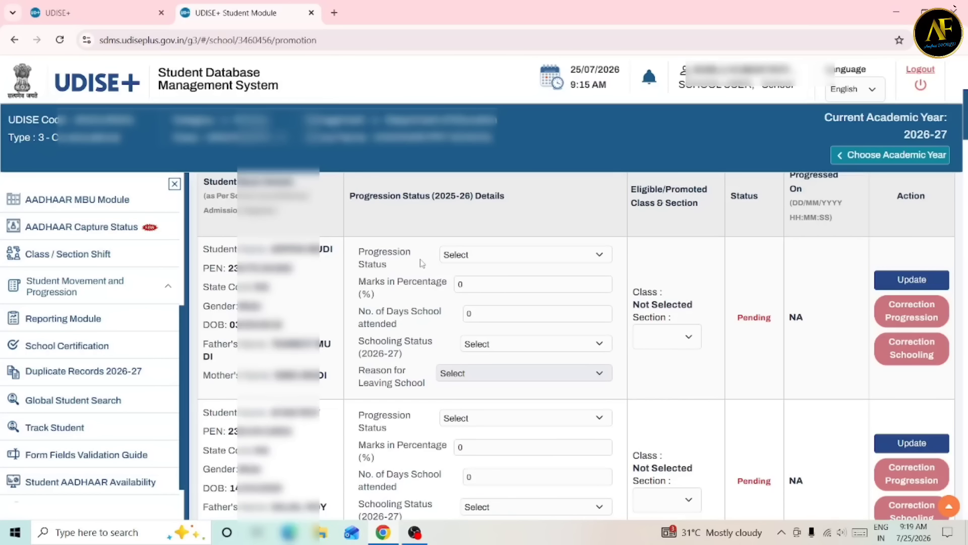
left_click(501, 262)
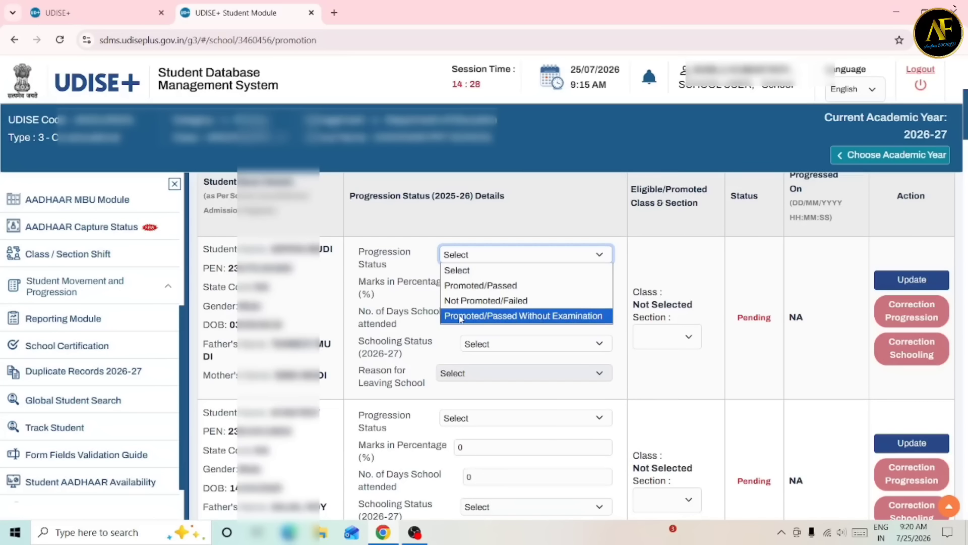
left_click(465, 286)
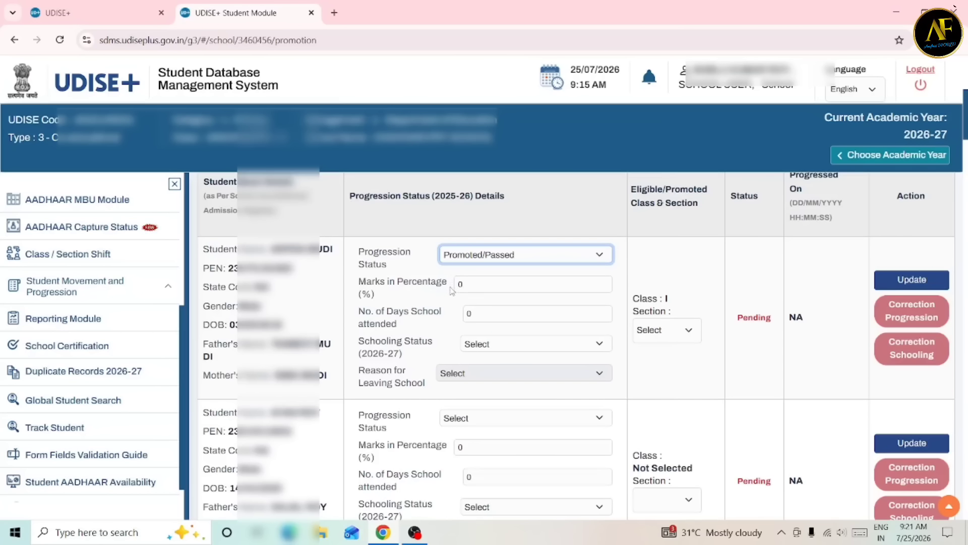
left_click(479, 286)
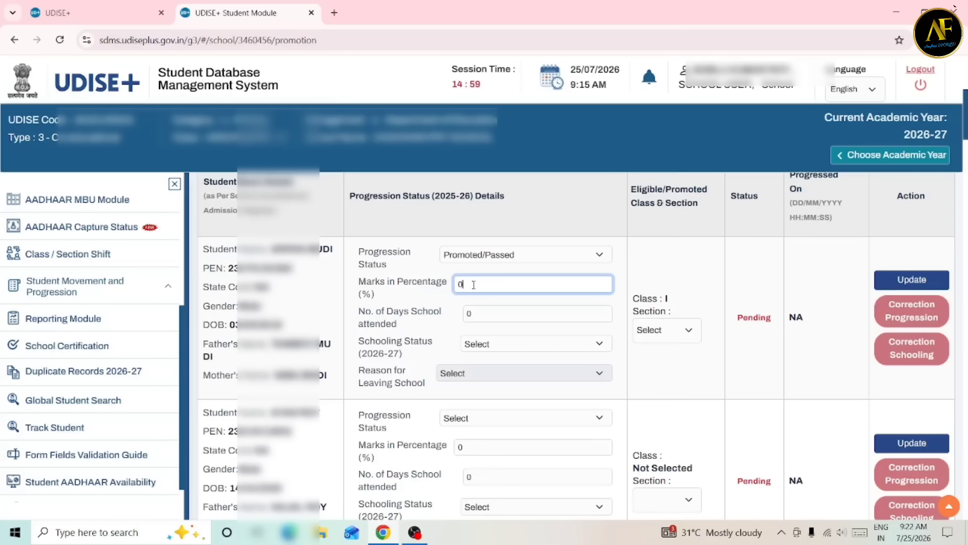
key("BackSpace")
type("87")
left_click(484, 321)
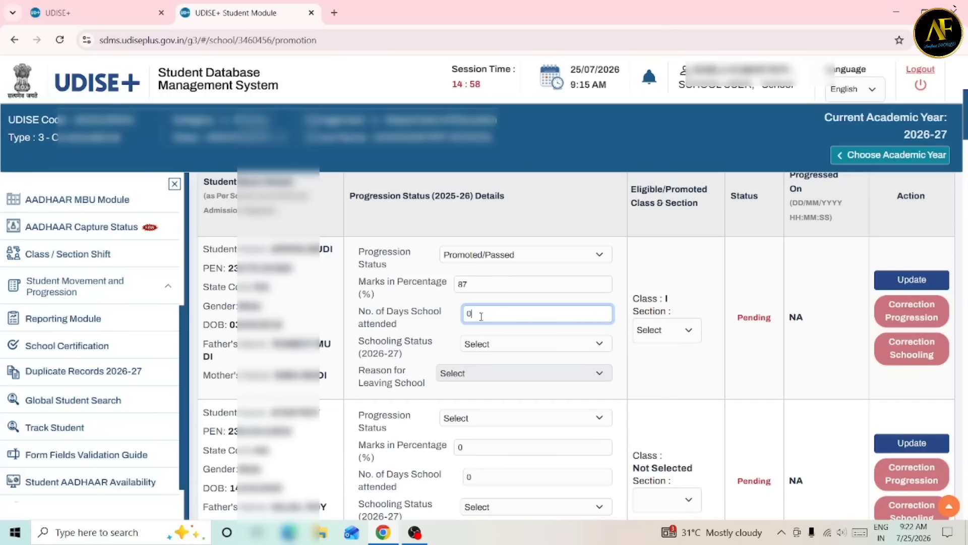
key("BackSpace")
type("187")
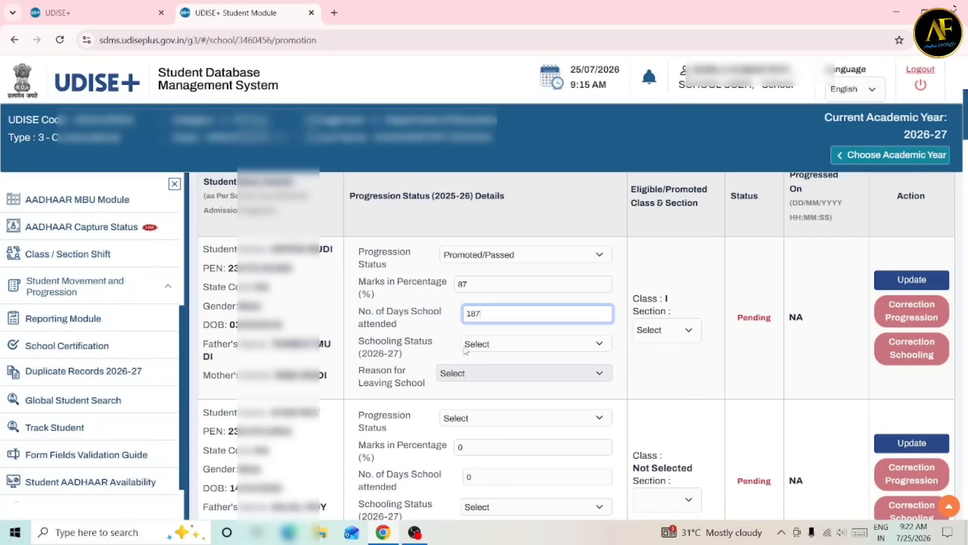
left_click(512, 347)
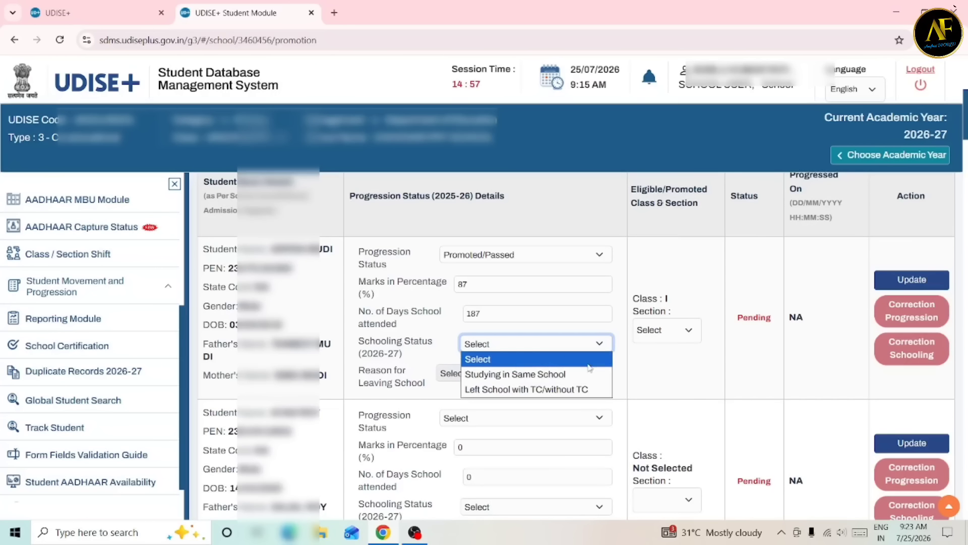
left_click(501, 375)
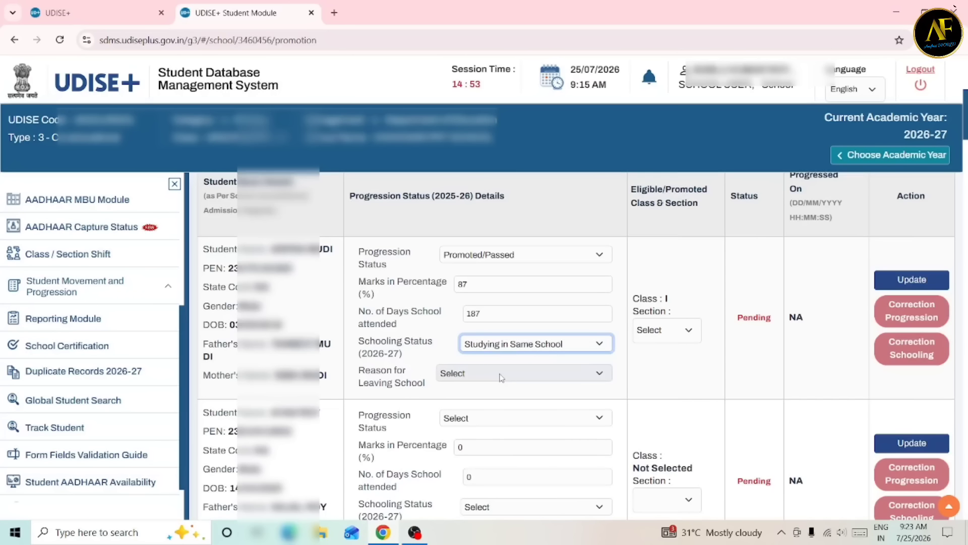
Review the leaving reasons offered under Left School with TC/without TC, and restore the first student's schooling status to Studying in Same School.
left_click(558, 374)
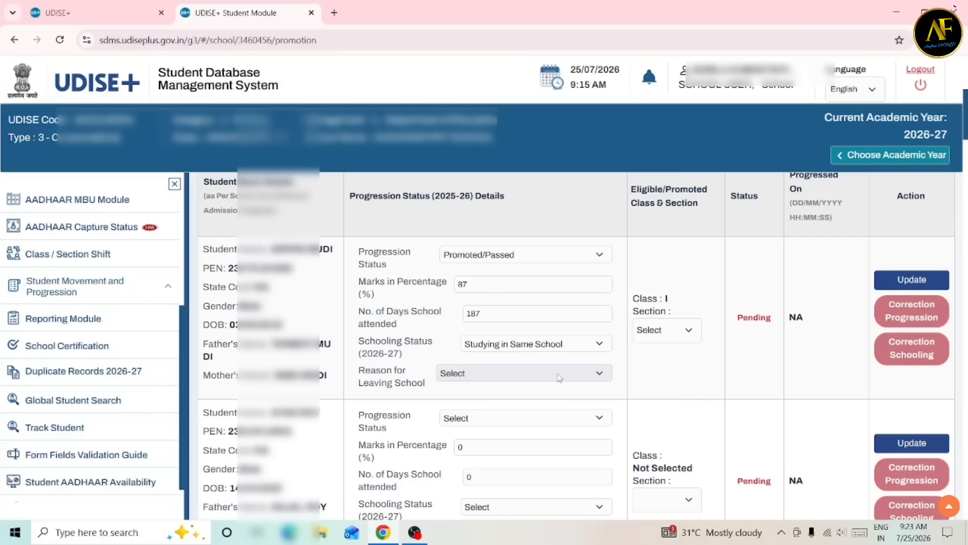
left_click(508, 348)
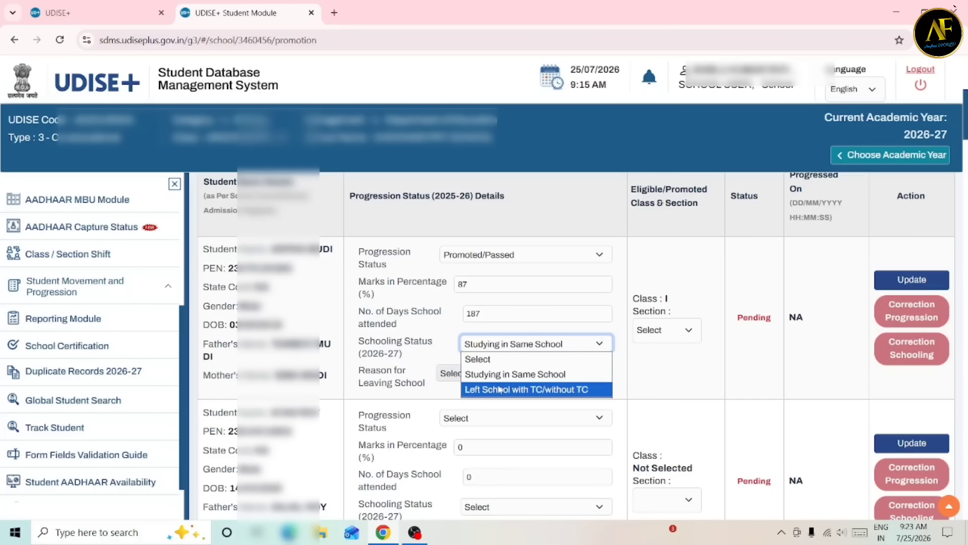
left_click(529, 390)
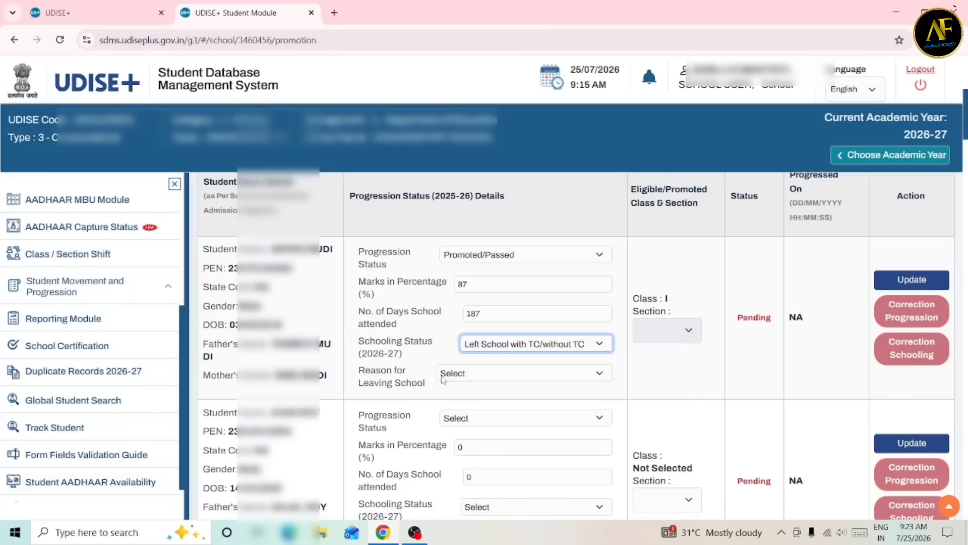
left_click(480, 374)
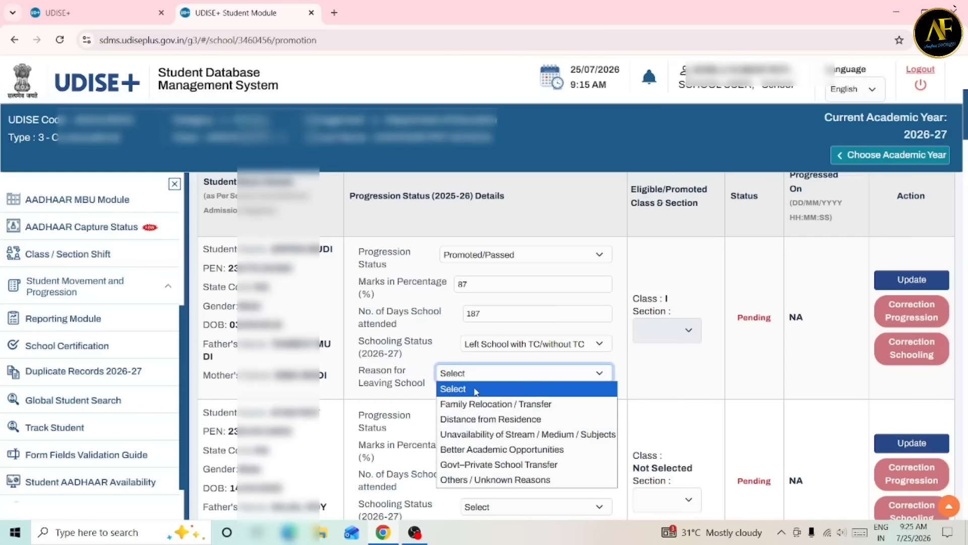
left_click(620, 371)
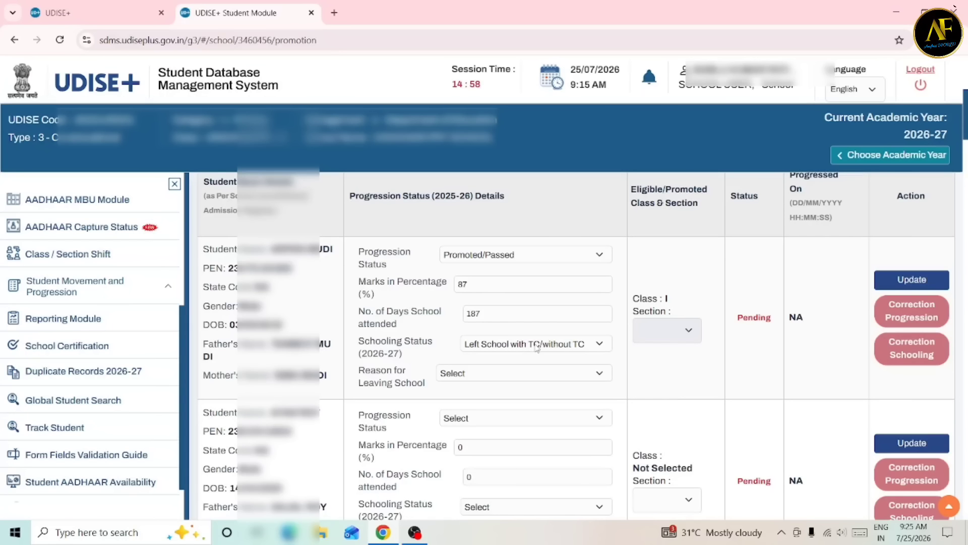
left_click(535, 346)
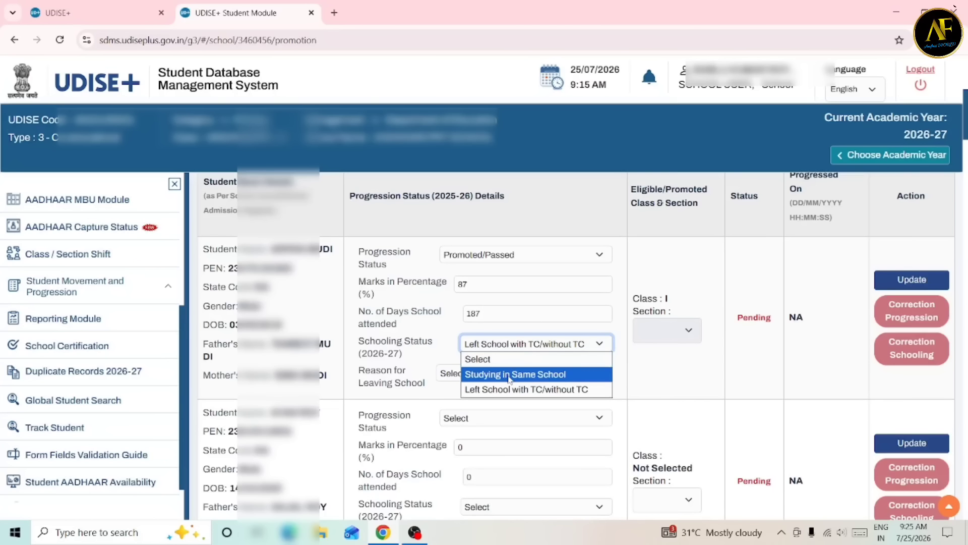
left_click(511, 376)
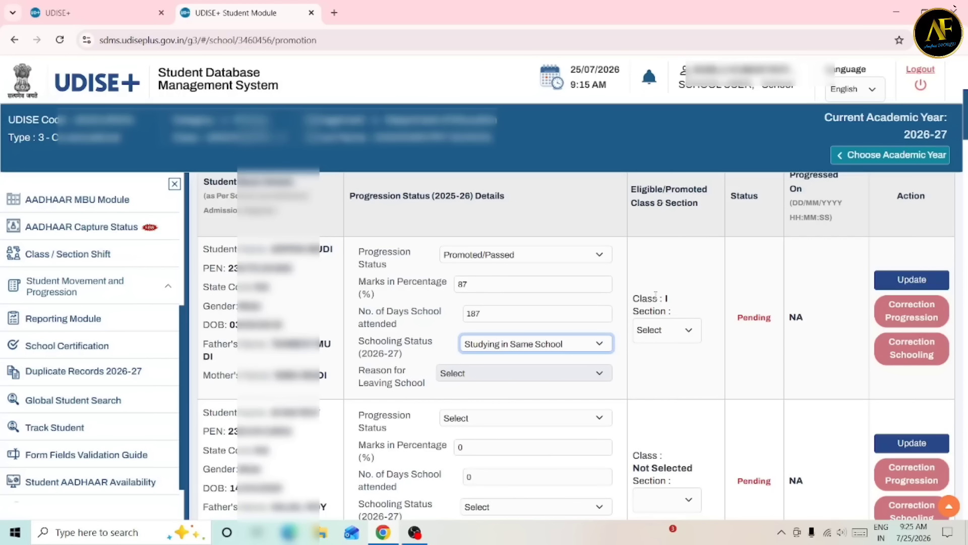
Assign section A in the first student's promoted class, update the record and acknowledge the confirmation.
left_click(655, 337)
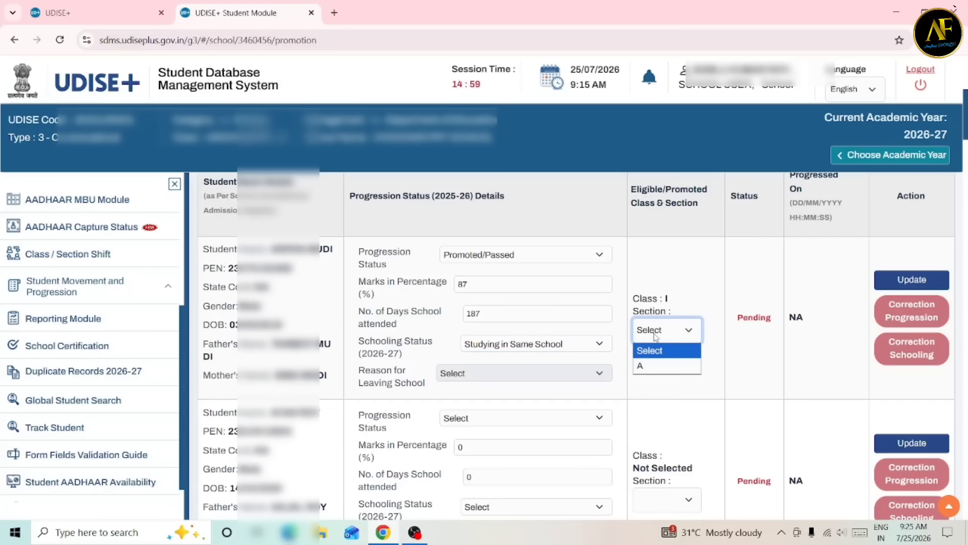
left_click(653, 374)
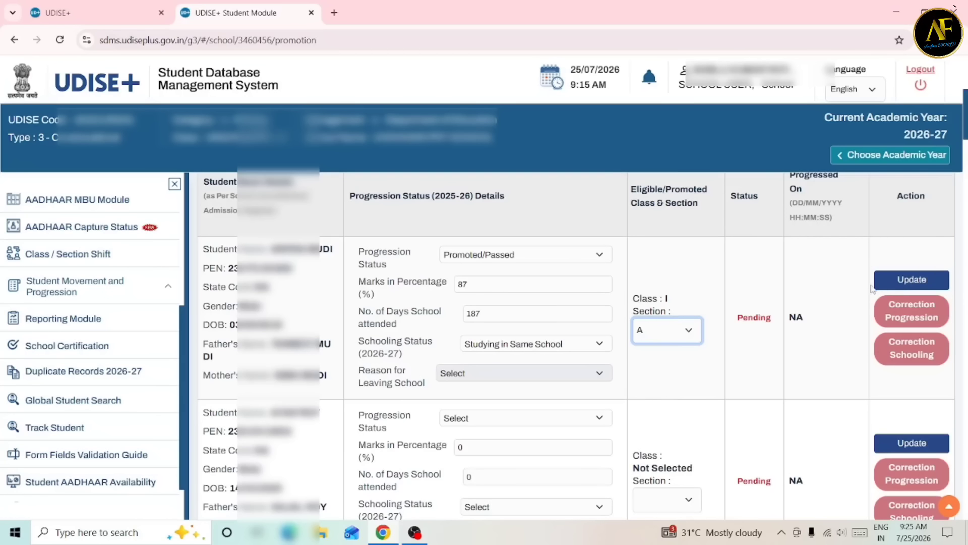
left_click(906, 283)
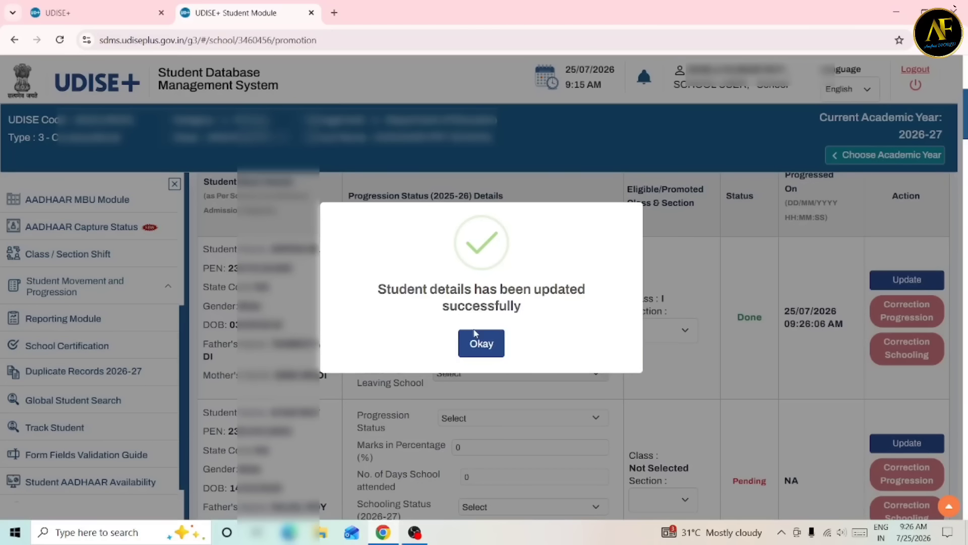
left_click(480, 348)
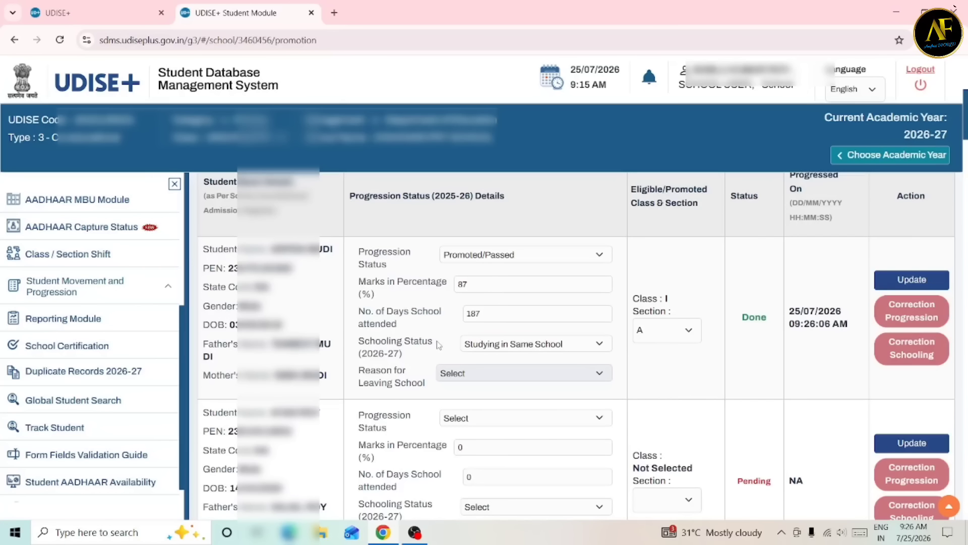
Look over the remaining students in the progression list and return to the School Dashboard.
scroll(580, 454, "down", 15)
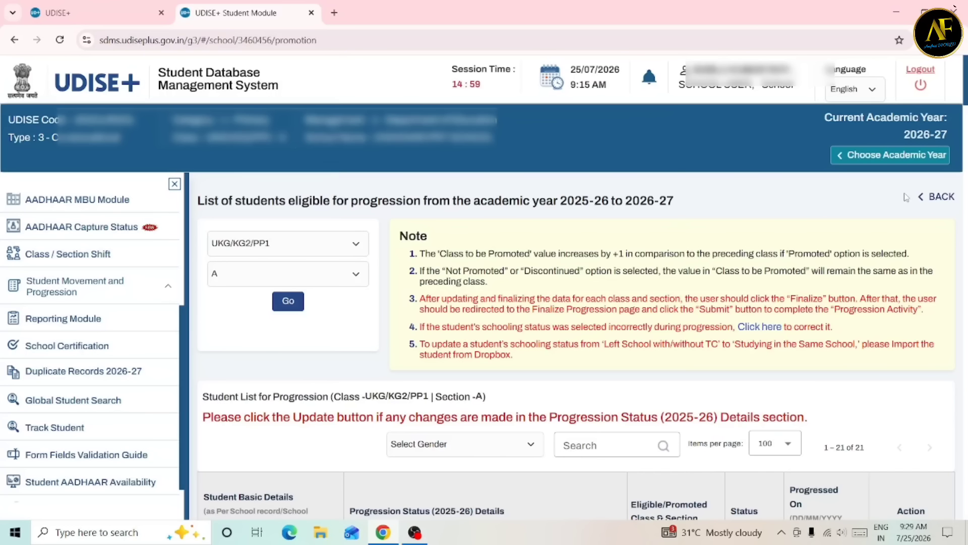
left_click(933, 197)
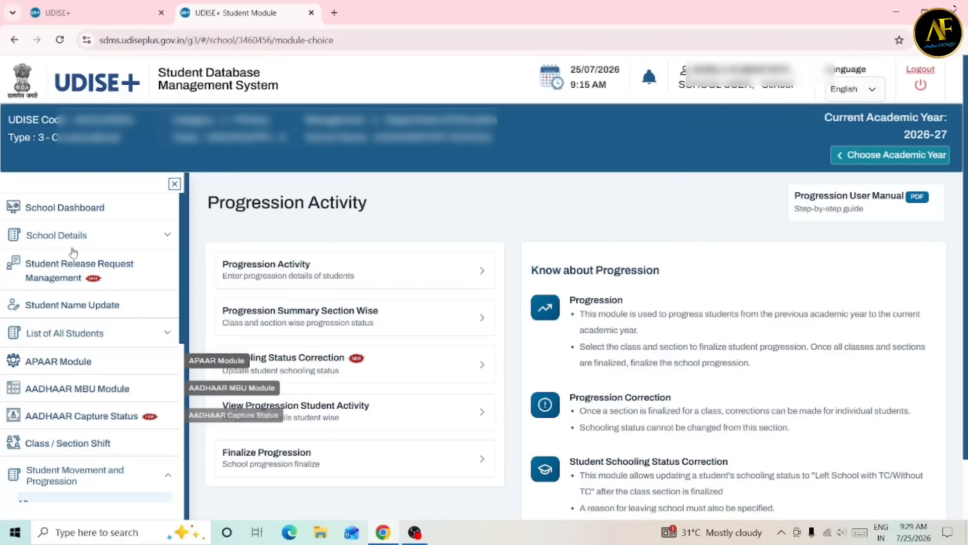
left_click(73, 211)
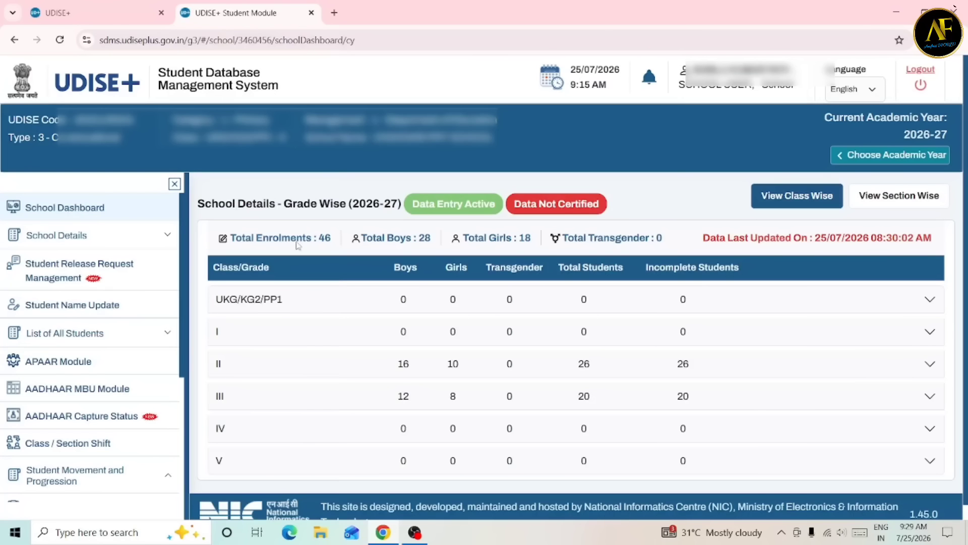